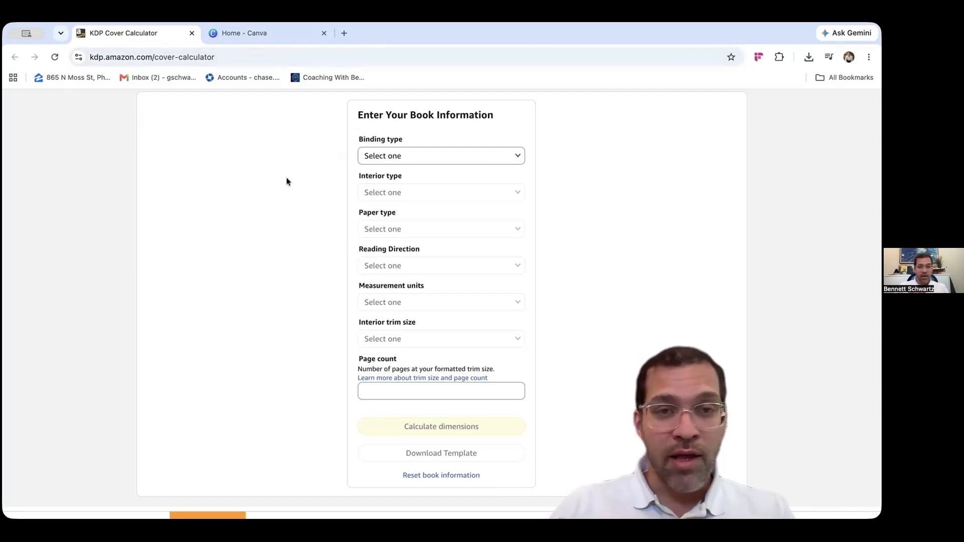
# Set the book's binding type to Paperback, interior type to Premium color and paper type to White paper.
pyautogui.click(421, 156)
pyautogui.click(404, 171)
pyautogui.click(417, 193)
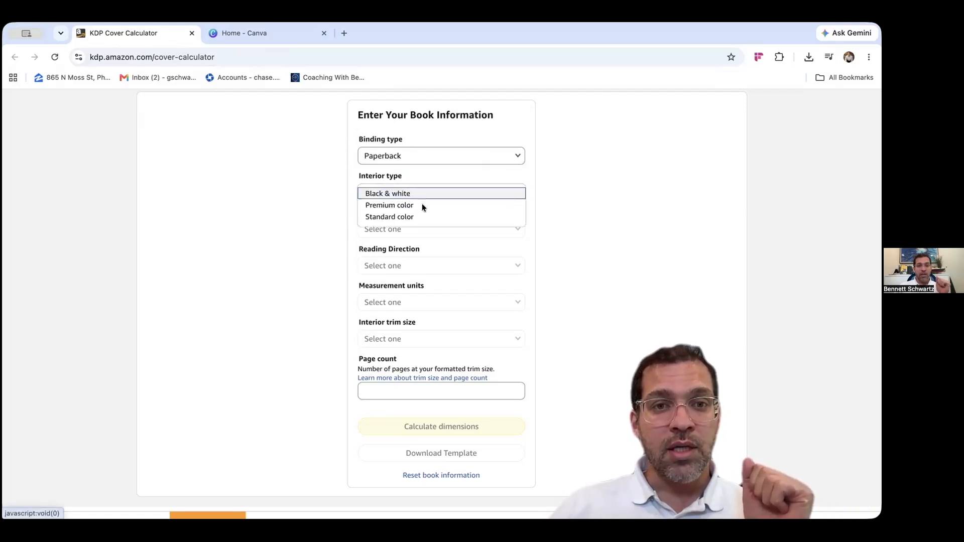
pyautogui.click(422, 206)
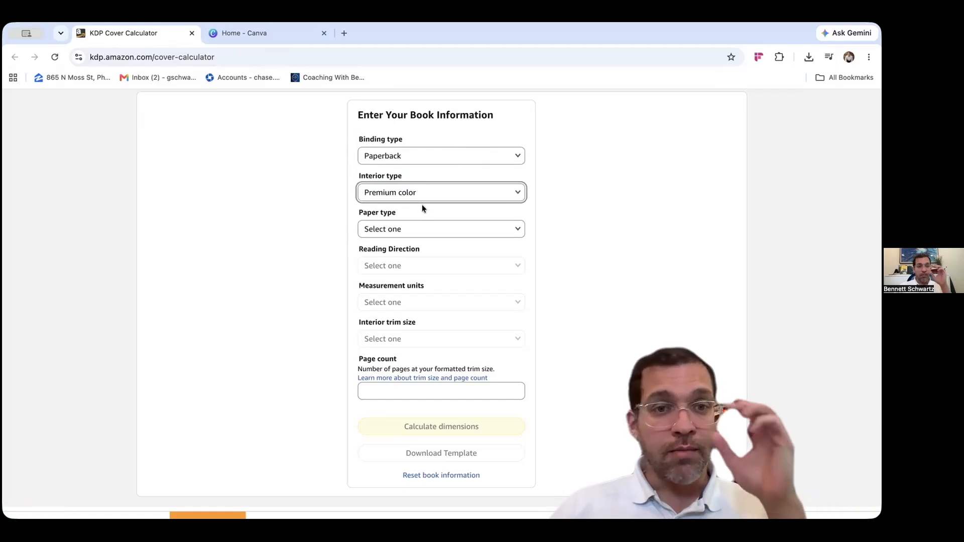
pyautogui.click(429, 228)
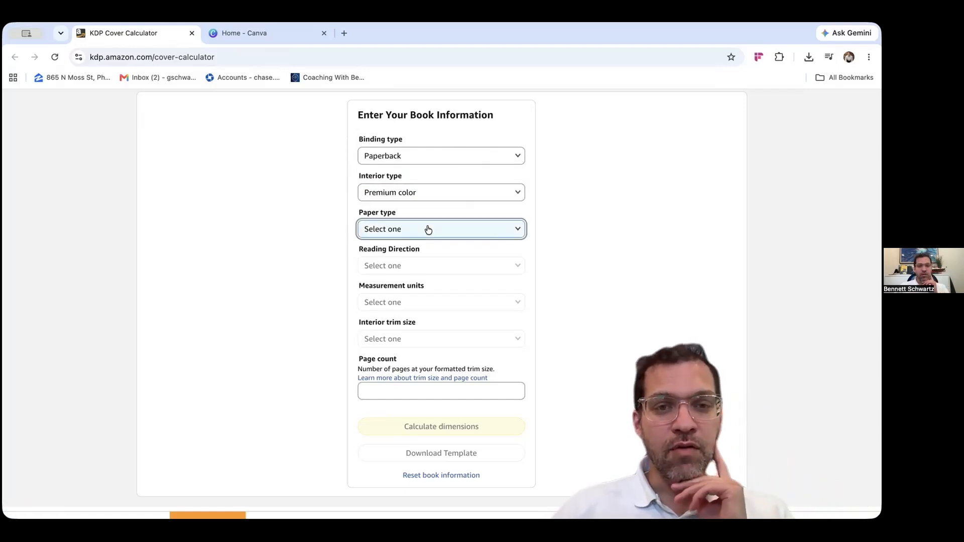
pyautogui.click(426, 229)
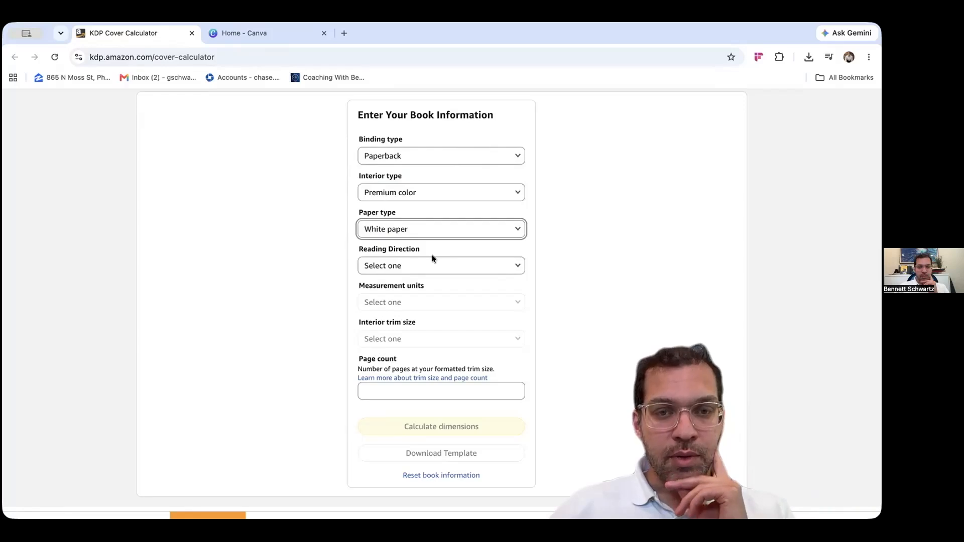
# Set the reading direction to Left to Right, measurement units to Inches and interior trim size to 8.5 x 8.5 in.
pyautogui.click(430, 267)
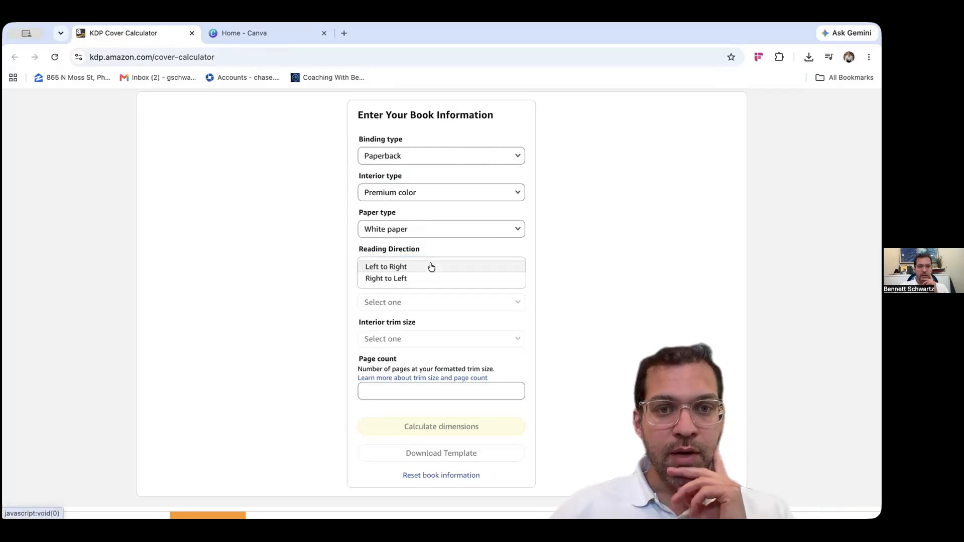
pyautogui.click(420, 269)
pyautogui.click(428, 301)
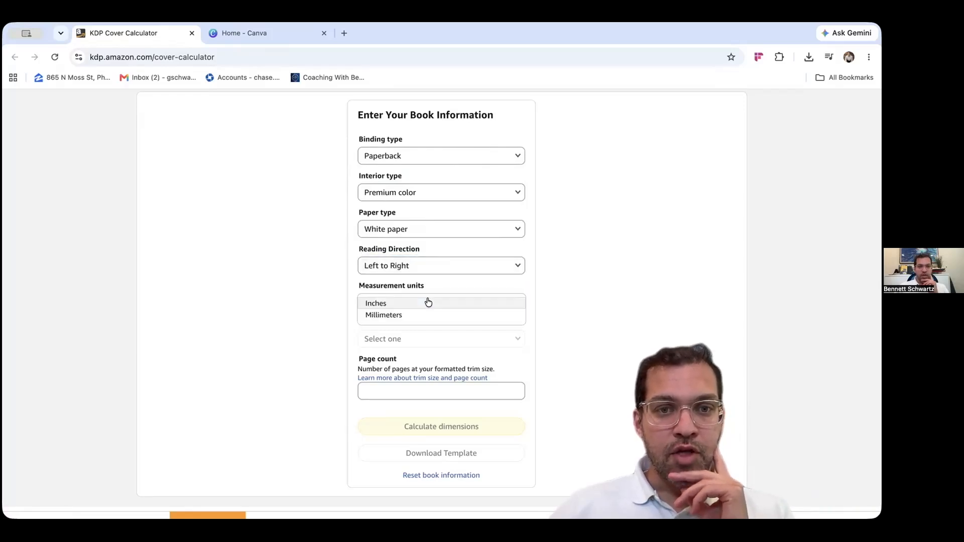
pyautogui.click(414, 304)
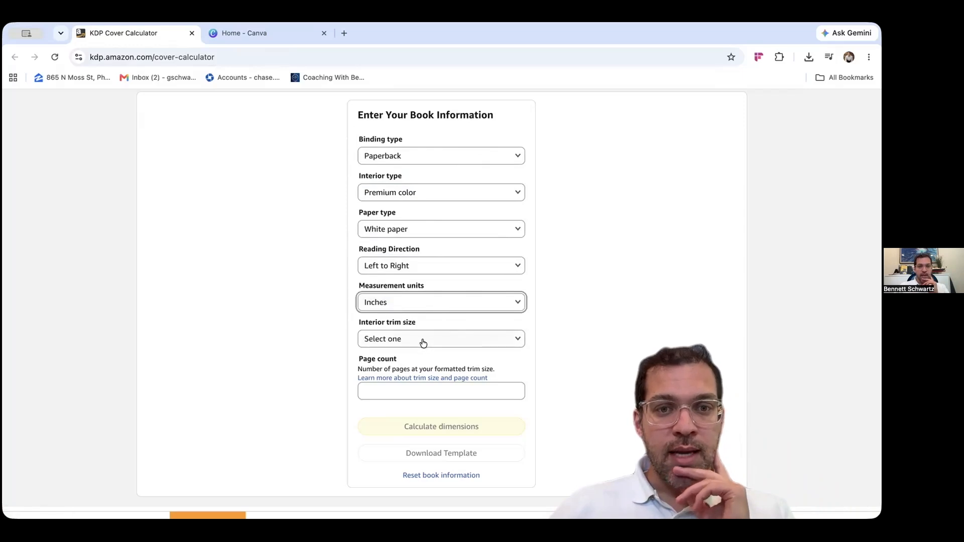
pyautogui.click(422, 340)
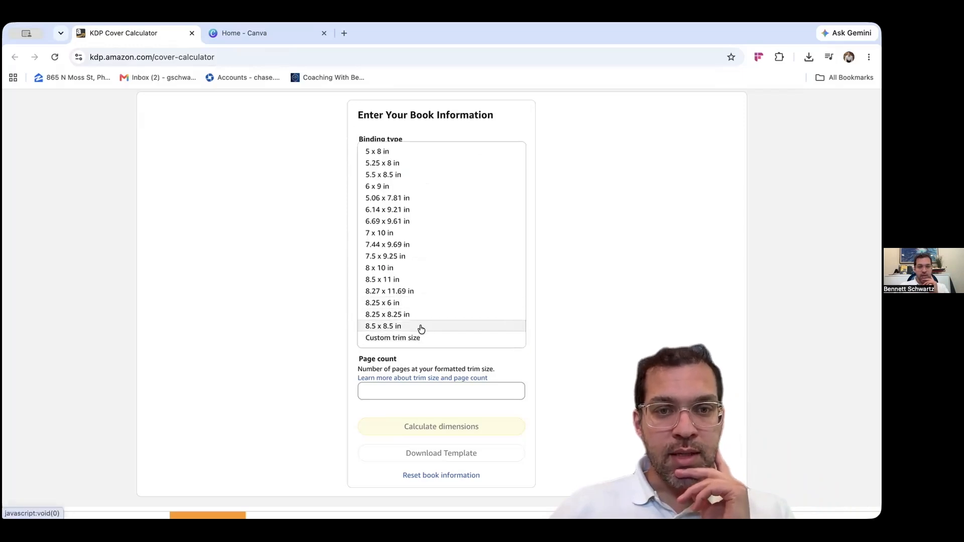
pyautogui.click(420, 327)
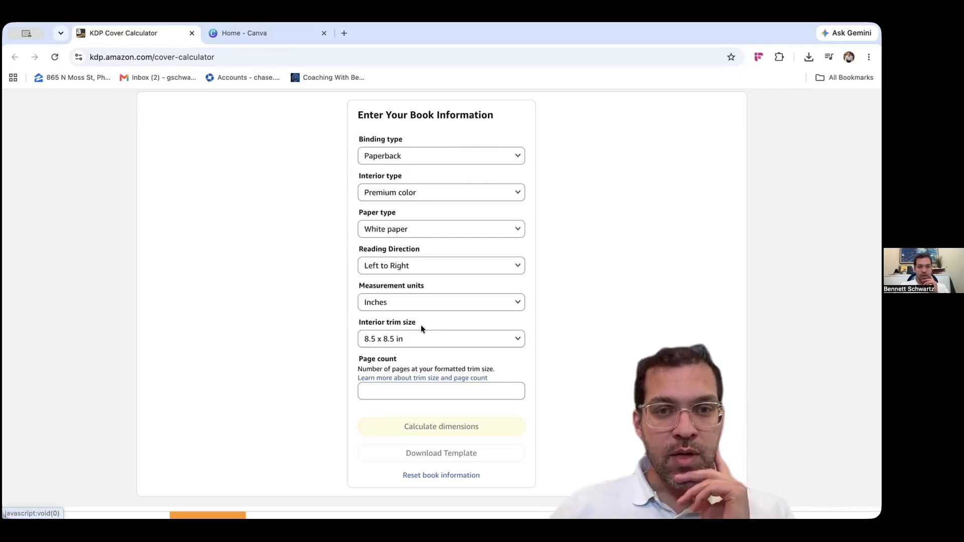
# Calculate the cover dimensions for a page count of 30 and highlight the full cover's width and height.
pyautogui.click(416, 387)
pyautogui.write('30')
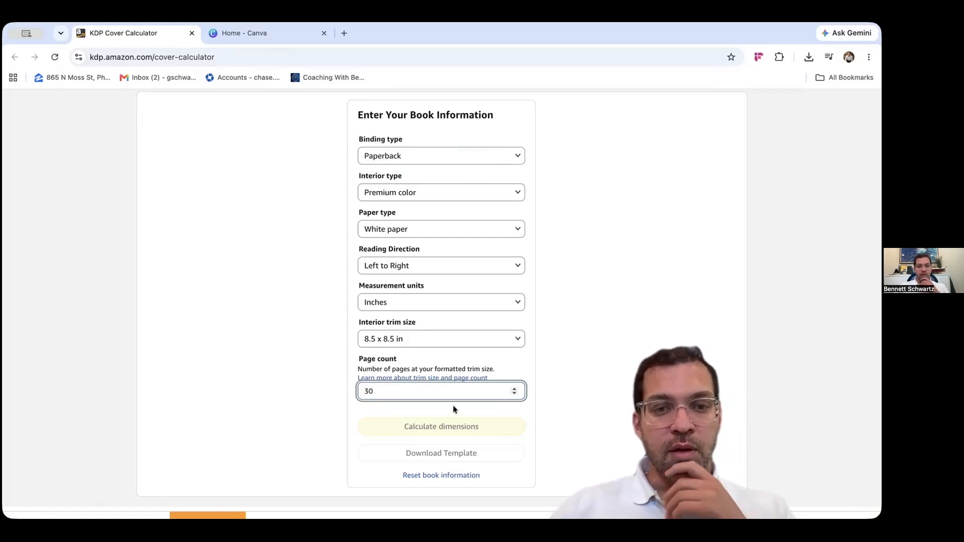
pyautogui.click(438, 427)
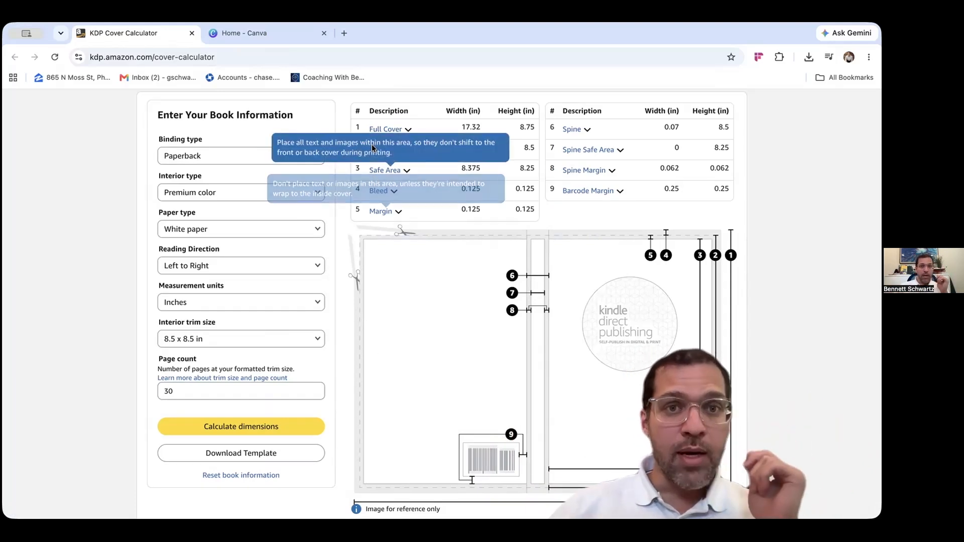
pyautogui.moveTo(355, 127); pyautogui.dragTo(531, 130)
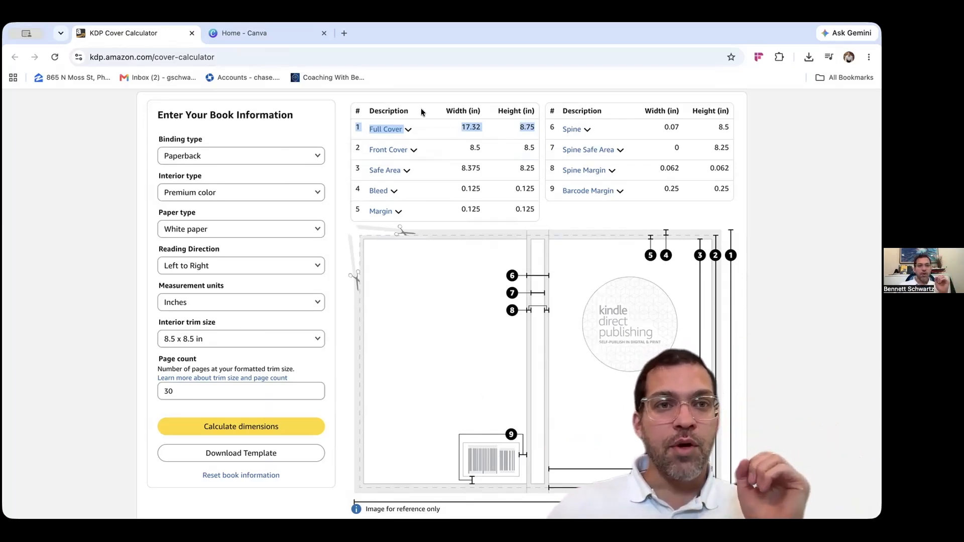
# Switch to Canva and start a custom-size design in inches with a width of 17.32.
pyautogui.click(270, 34)
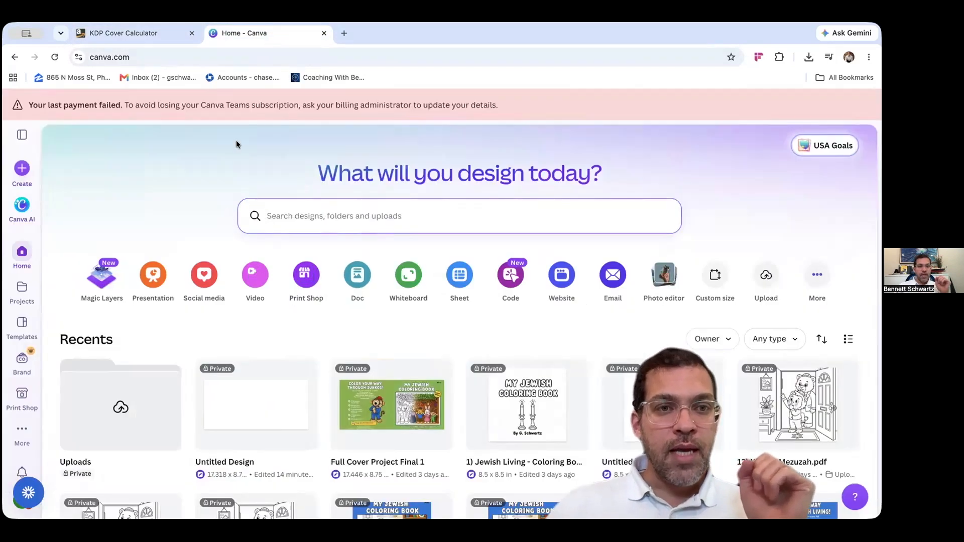
pyautogui.click(22, 169)
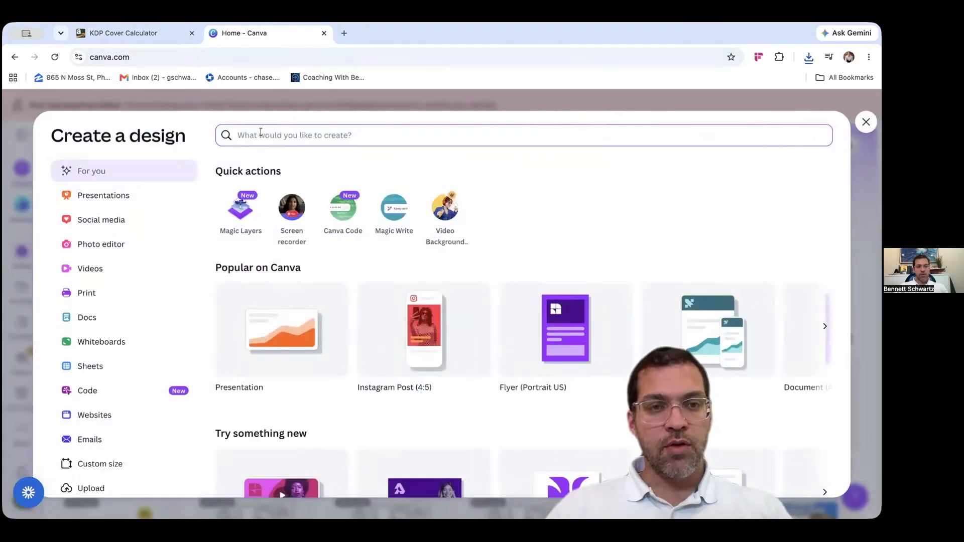
pyautogui.write('17.32')
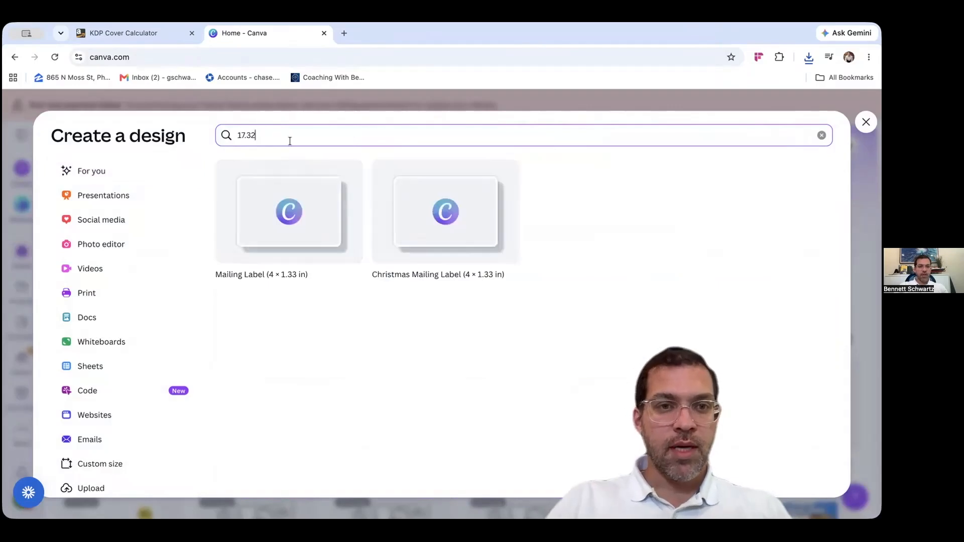
pyautogui.write(' x')
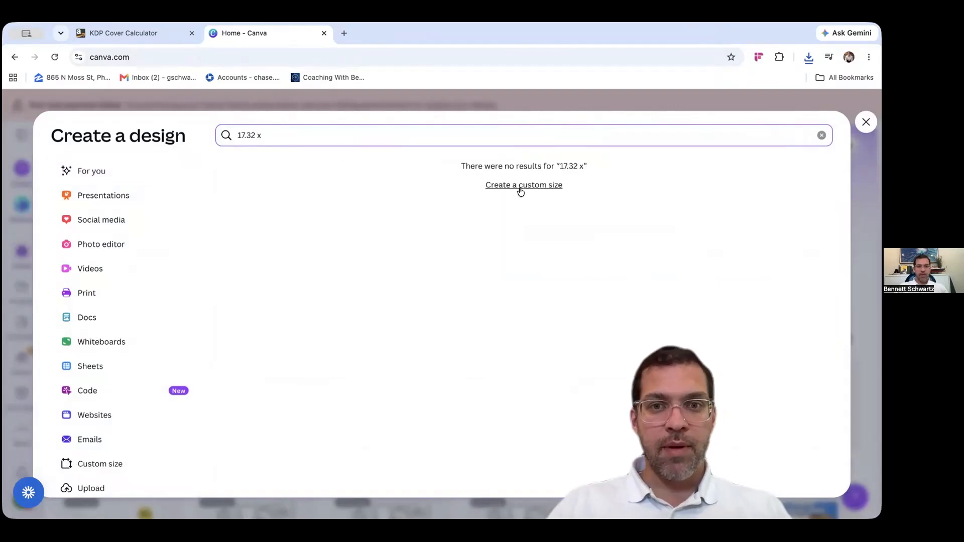
pyautogui.click(510, 186)
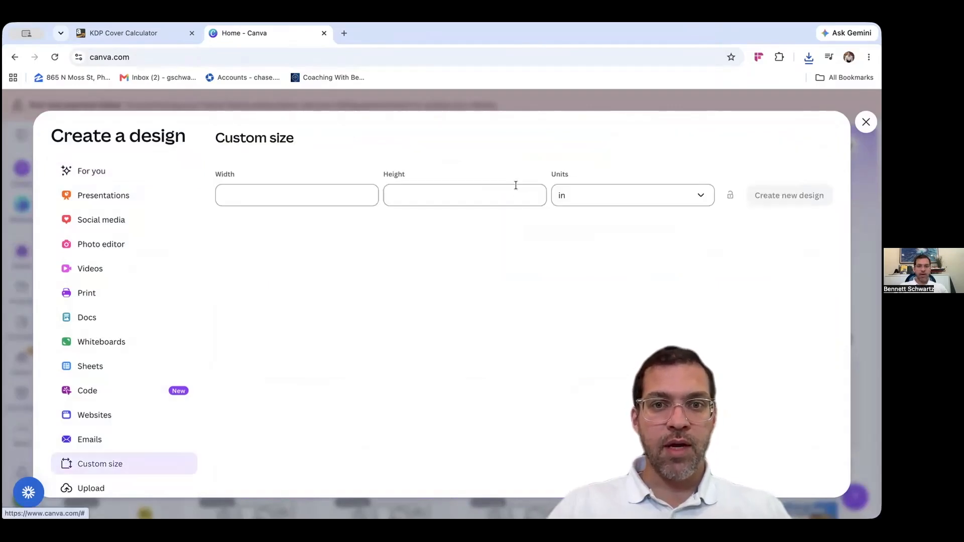
pyautogui.click(601, 202)
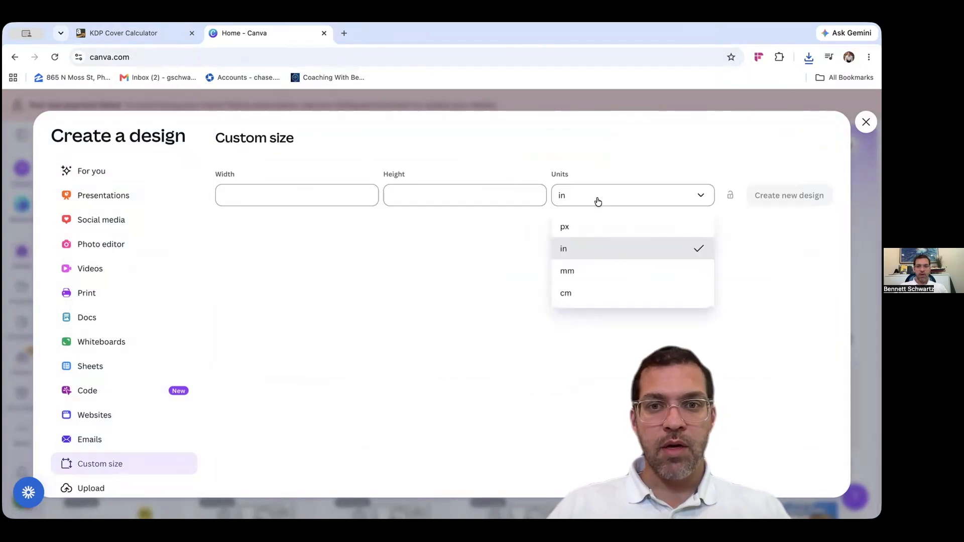
pyautogui.click(581, 251)
pyautogui.click(293, 194)
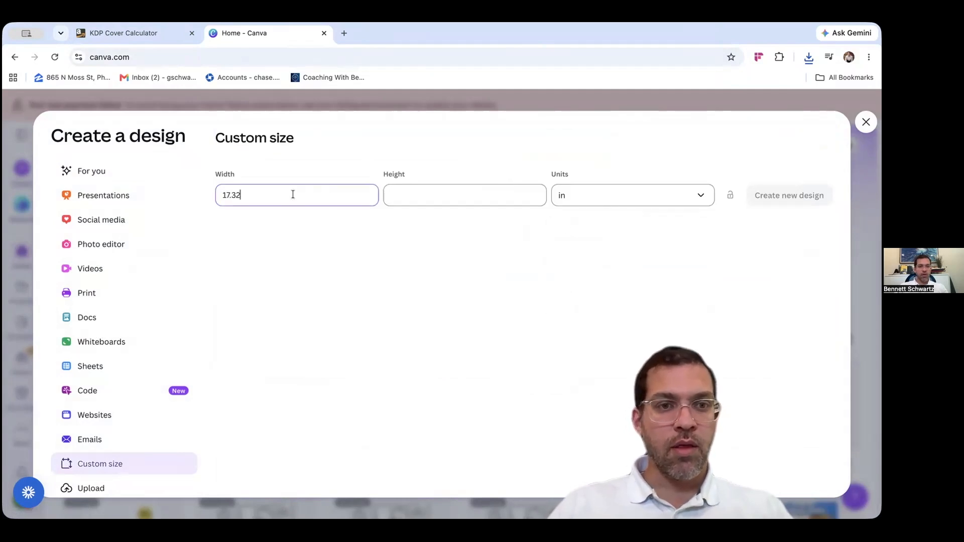
# Check the full cover height in the KDP calculator, then create the custom Canva design with a height of 8.75 in.
pyautogui.click(113, 32)
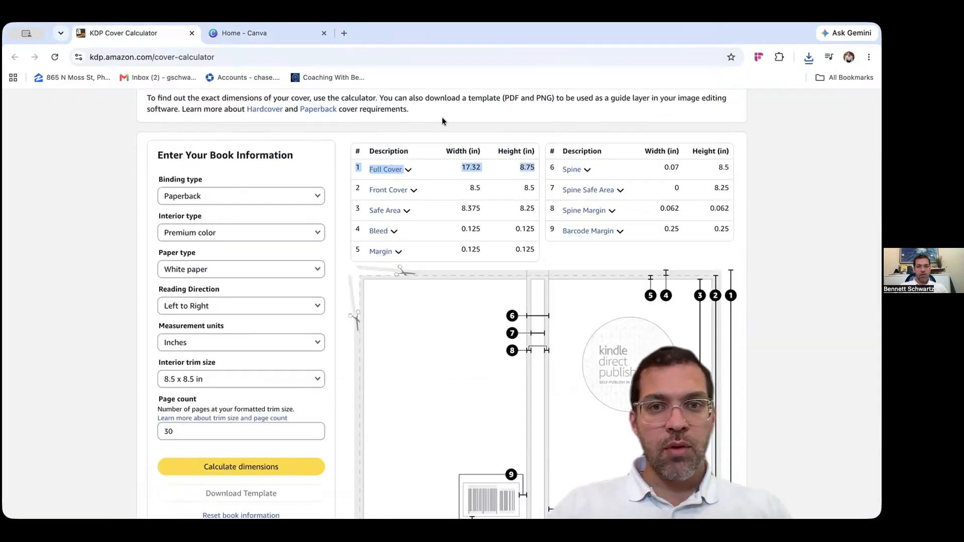
pyautogui.click(283, 41)
pyautogui.click(514, 189)
pyautogui.write('8.75')
pyautogui.click(557, 261)
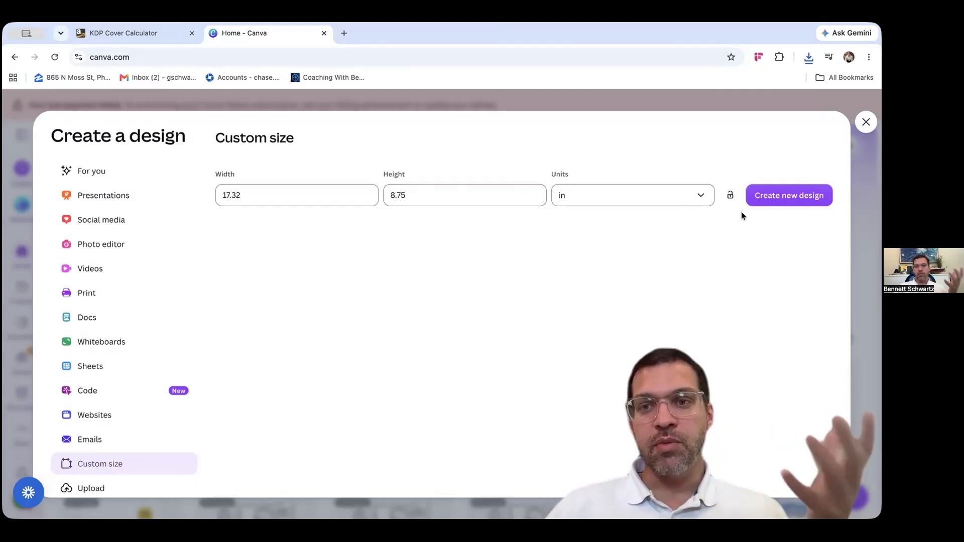
pyautogui.click(780, 199)
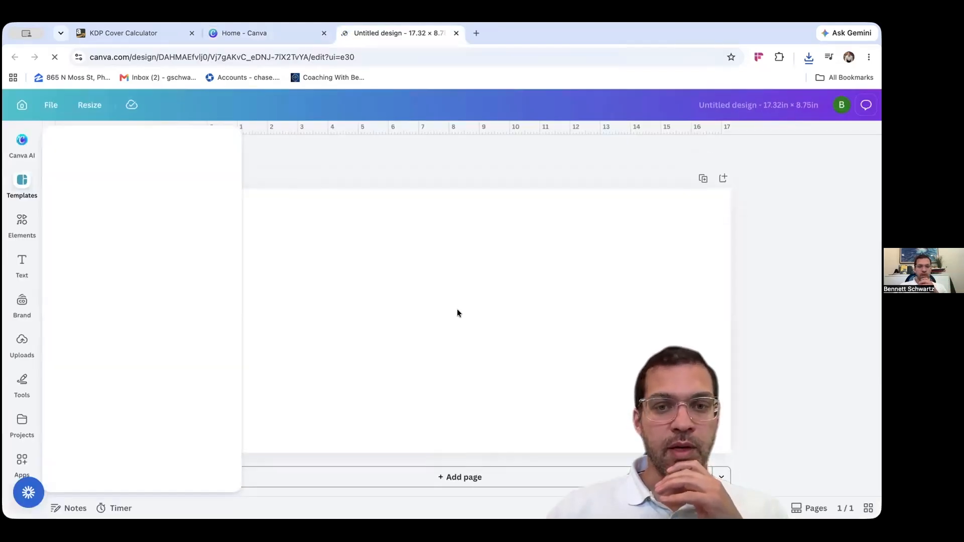
pyautogui.click(285, 203)
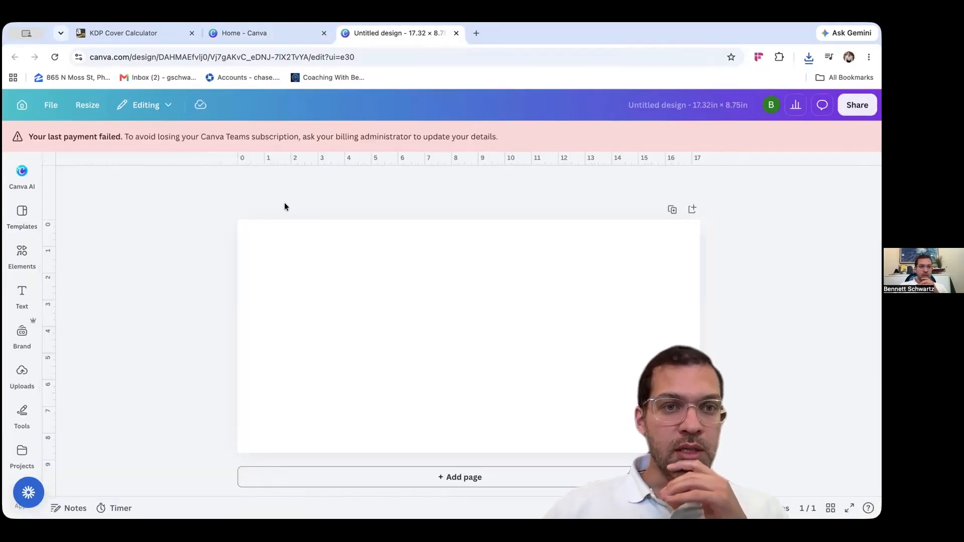
# Return to the KDP Cover Calculator and download the cover template for the 30-page paperback.
pyautogui.click(139, 34)
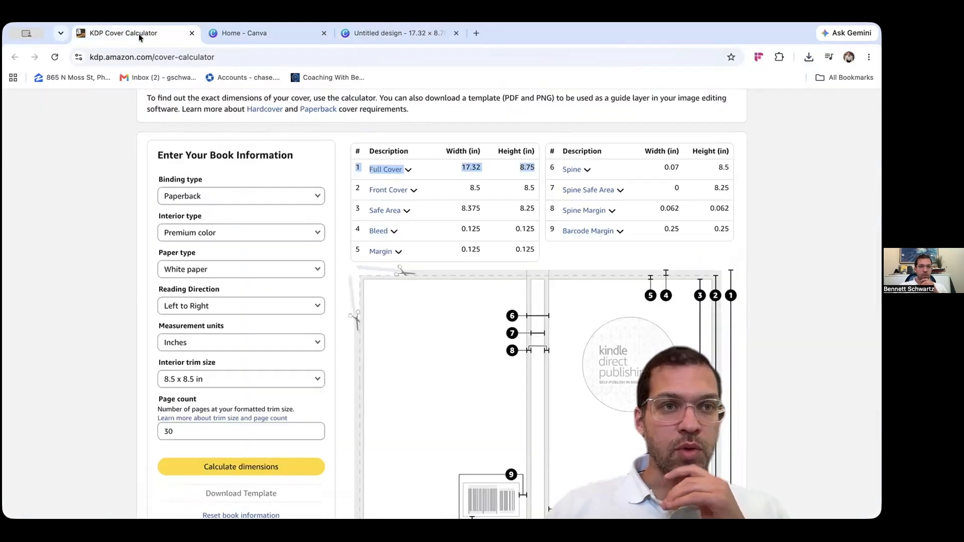
pyautogui.click(222, 494)
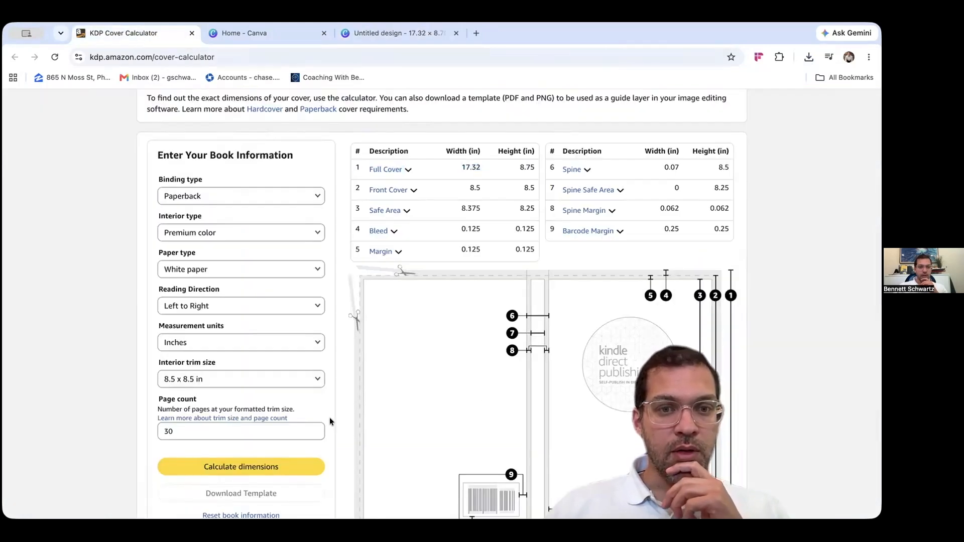
pyautogui.scroll(-2, 338, 415)
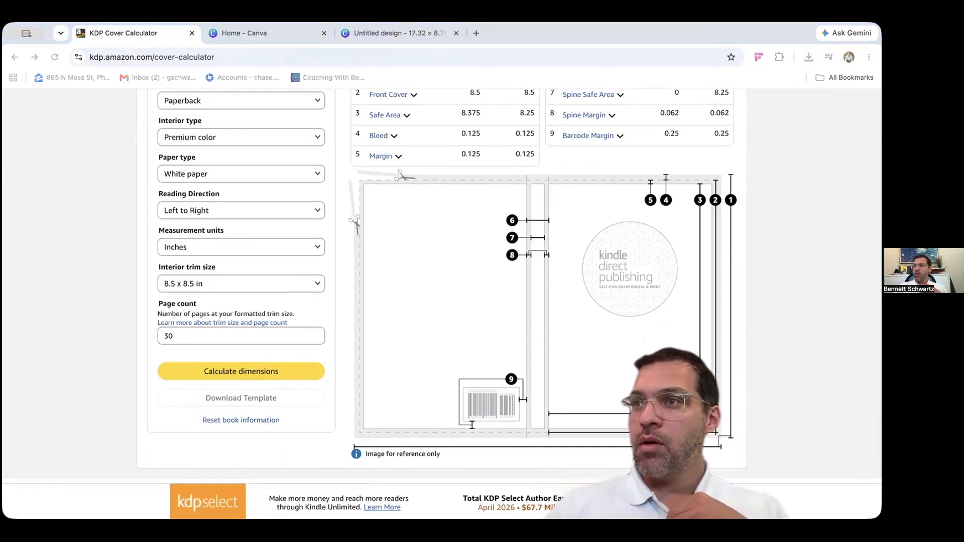
# Place the downloaded cover template in the blank Canva design and scale it to fill the whole page.
pyautogui.click(402, 38)
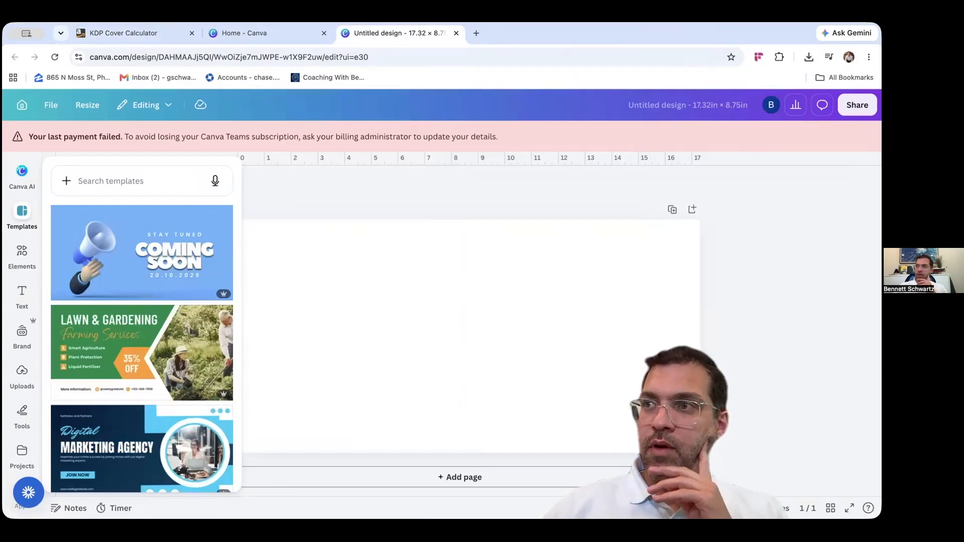
pyautogui.moveTo(626, 459); pyautogui.dragTo(349, 290)
pyautogui.moveTo(412, 299); pyautogui.dragTo(327, 254)
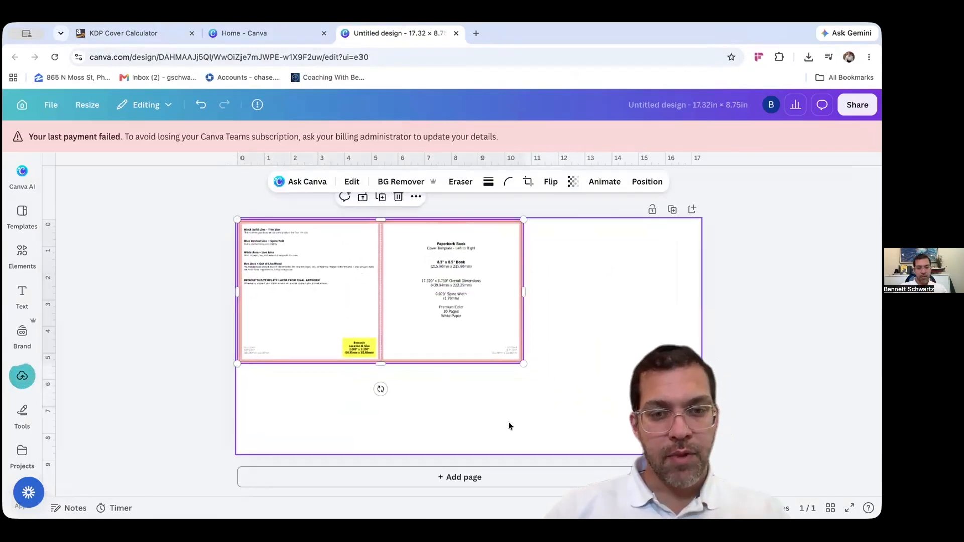
pyautogui.moveTo(523, 364); pyautogui.dragTo(714, 441)
pyautogui.click(723, 440)
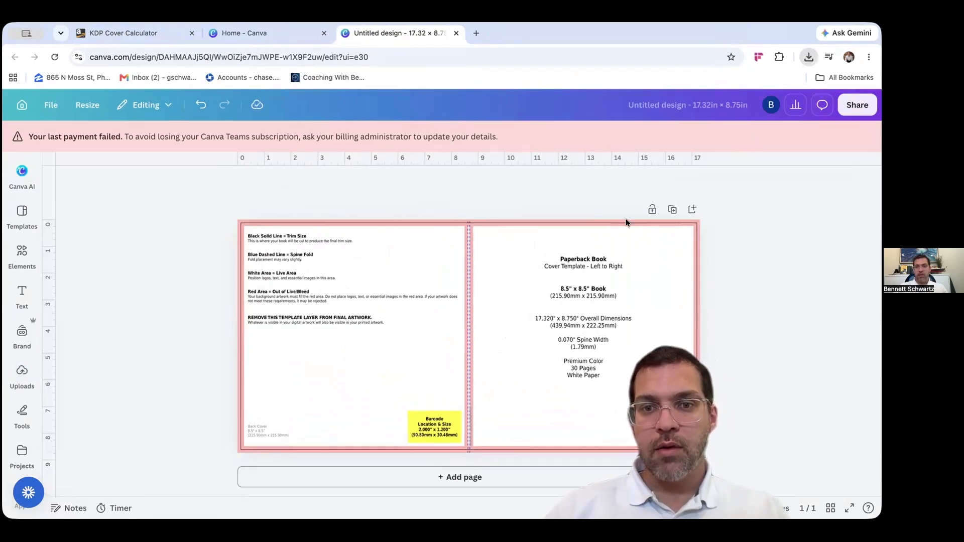
# Add the front and back cover images and fit the back cover over the left half of the template, down to the page's bottom edge.
pyautogui.hotkey('ctrl', 'z')
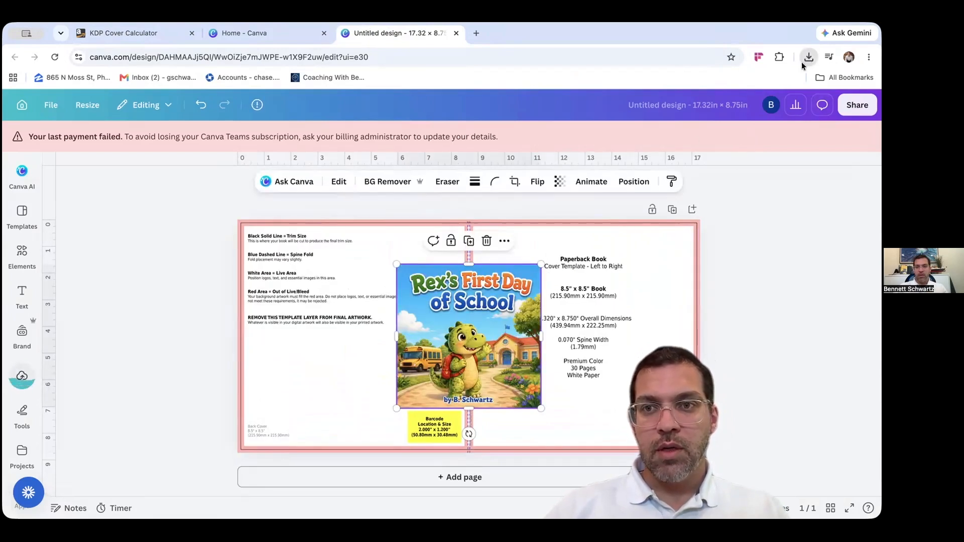
pyautogui.moveTo(737, 114); pyautogui.dragTo(314, 255)
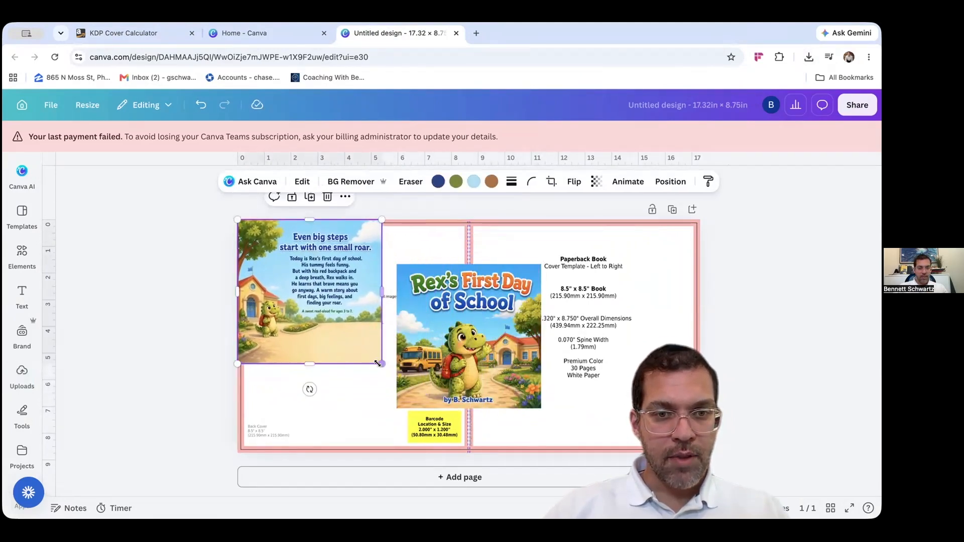
pyautogui.moveTo(380, 362); pyautogui.dragTo(465, 449)
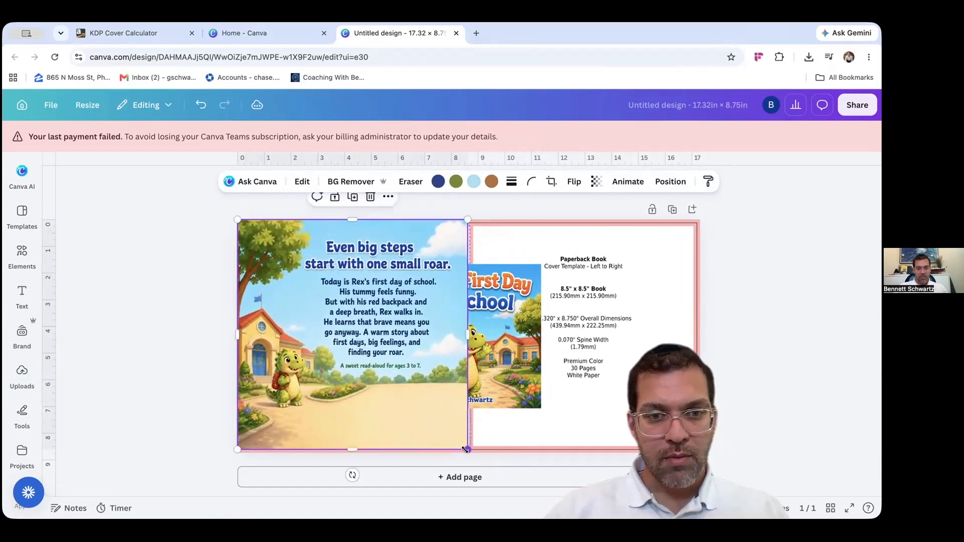
pyautogui.moveTo(350, 449); pyautogui.dragTo(350, 450)
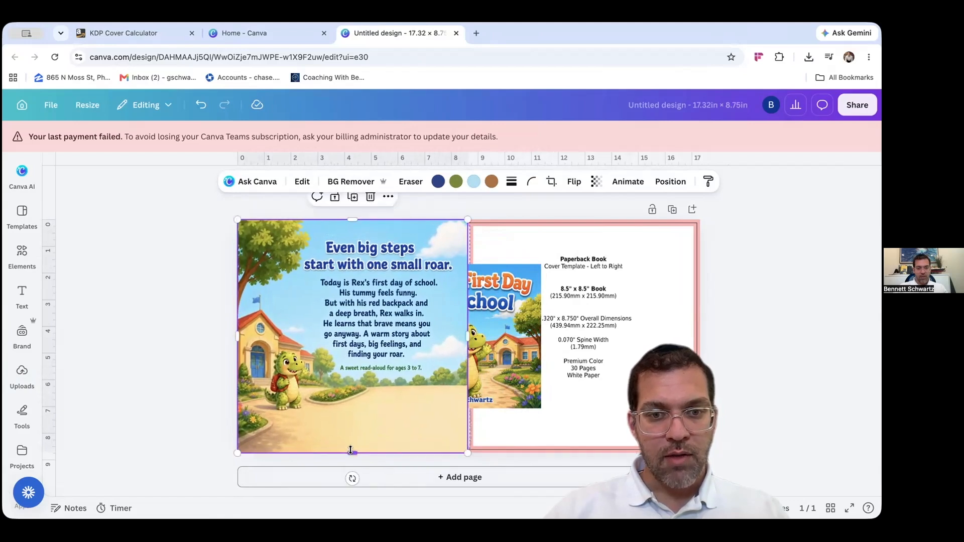
# Move the "Rex's First Day of School" front cover onto the right half of the template and enlarge it to full page height.
pyautogui.moveTo(499, 374); pyautogui.dragTo(661, 329)
pyautogui.moveTo(556, 363); pyautogui.dragTo(490, 468)
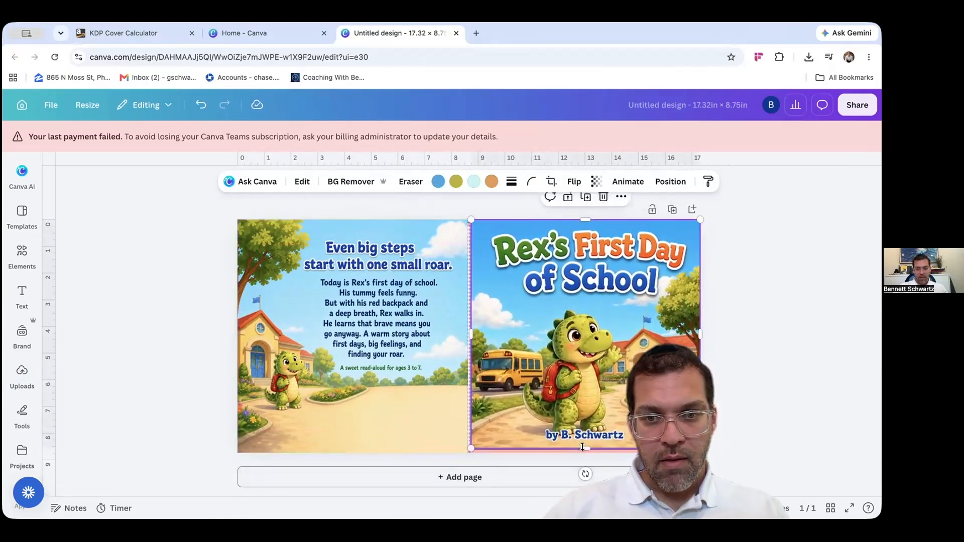
pyautogui.moveTo(584, 446); pyautogui.dragTo(583, 449)
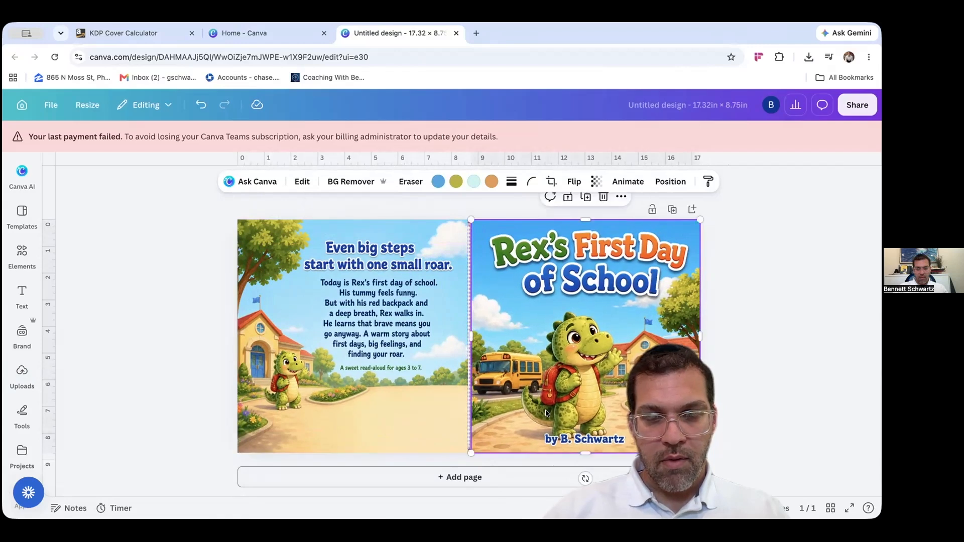
# Close the narrow gap along the spine by adjusting the front cover's inner edge until it meets the back cover.
pyautogui.scroll(5, 545, 409)
pyautogui.scroll(3, 545, 409)
pyautogui.hscroll(-3, 545, 408)
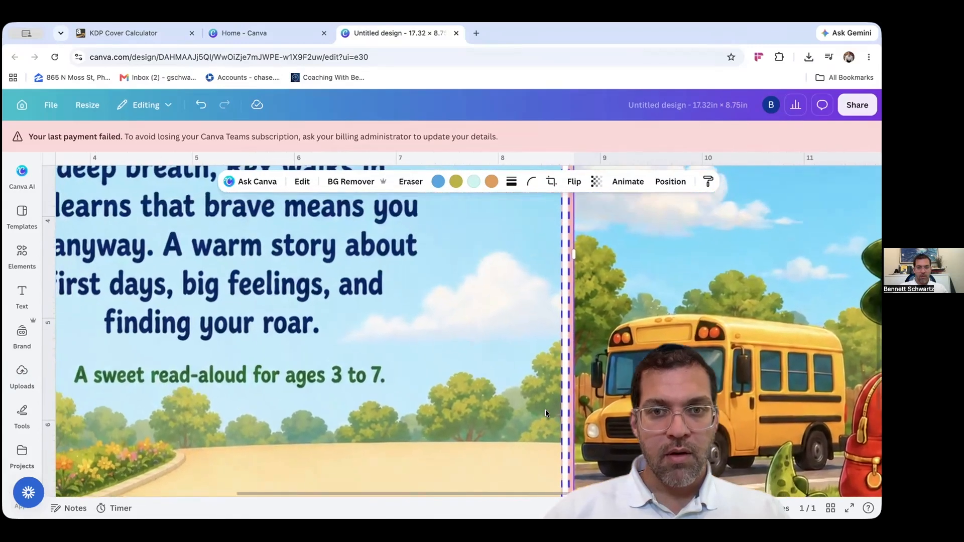
pyautogui.moveTo(574, 261); pyautogui.dragTo(570, 262)
pyautogui.scroll(5, 618, 290)
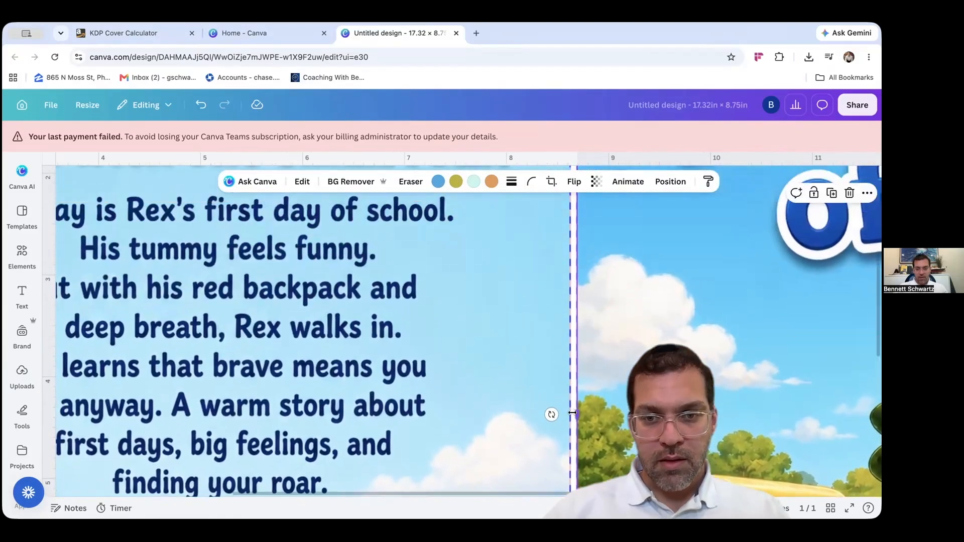
pyautogui.moveTo(572, 414); pyautogui.dragTo(575, 414)
pyautogui.scroll(-1, 632, 390)
pyautogui.press('super+alt+0')
pyautogui.click(760, 180)
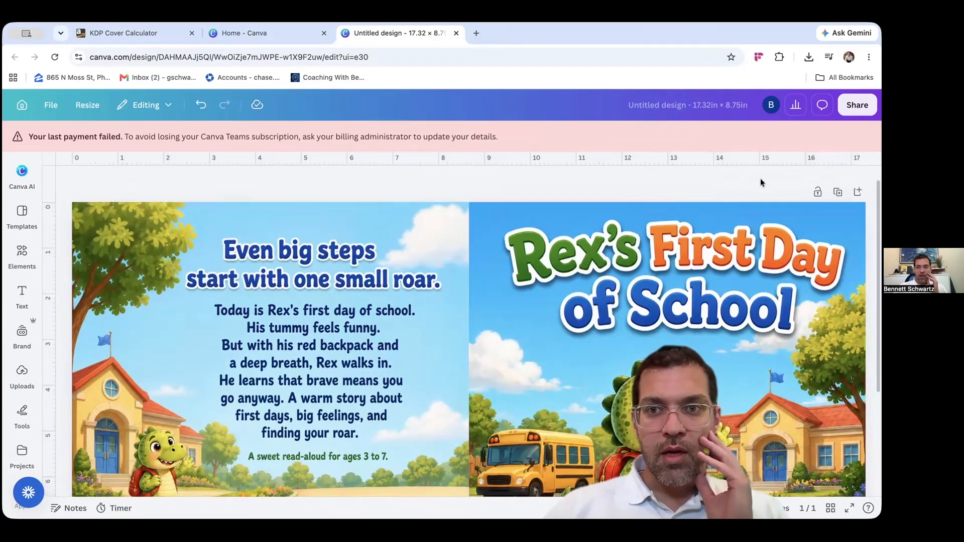
# Download the finished cover as a PDF Print file with crop marks and bleed and the PDF flattened.
pyautogui.scroll(-3, 590, 271)
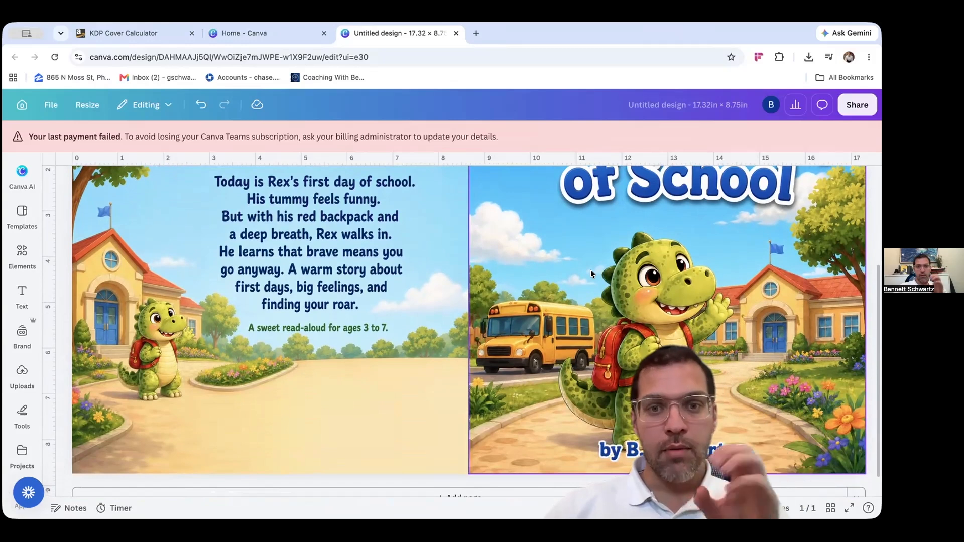
pyautogui.scroll(-1, 590, 274)
pyautogui.scroll(2, 486, 209)
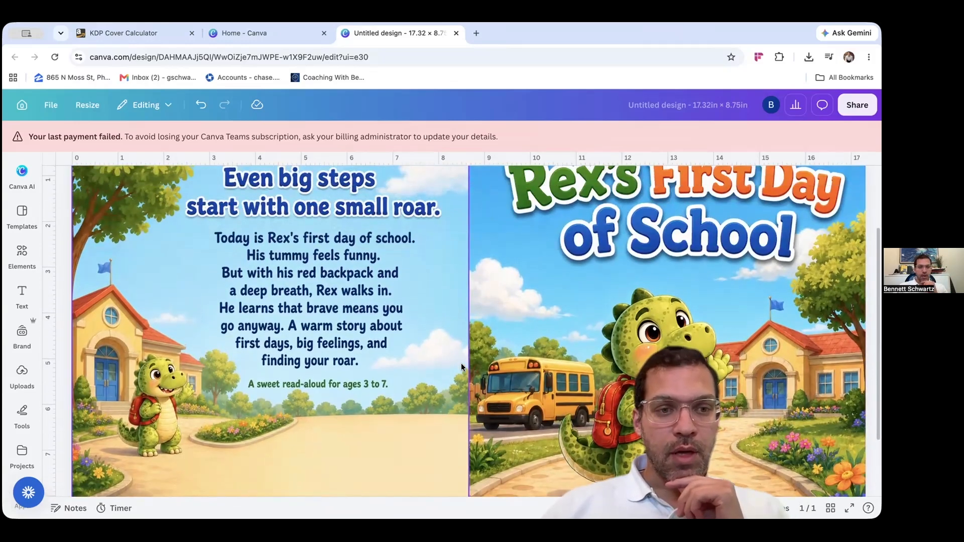
pyautogui.scroll(-2, 472, 351)
pyautogui.scroll(-5, 489, 406)
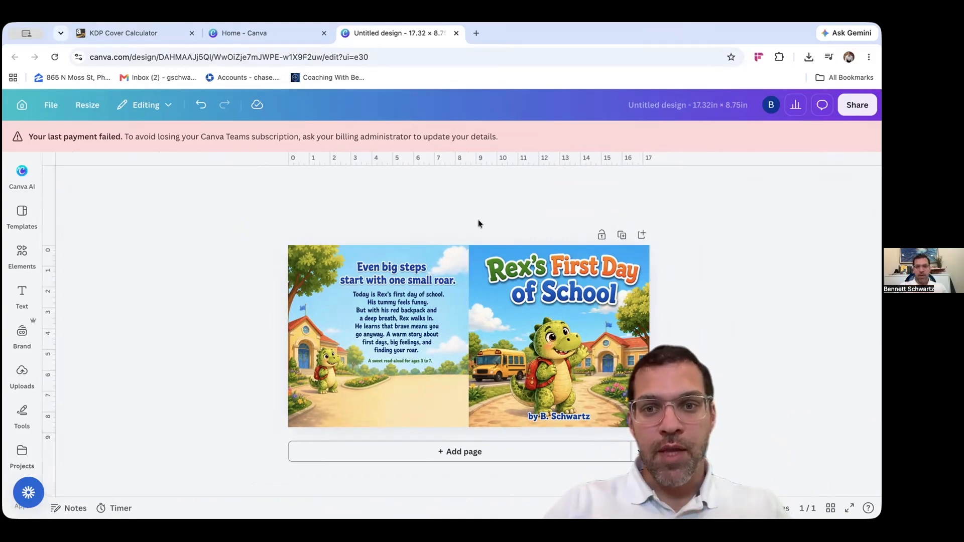
pyautogui.click(858, 107)
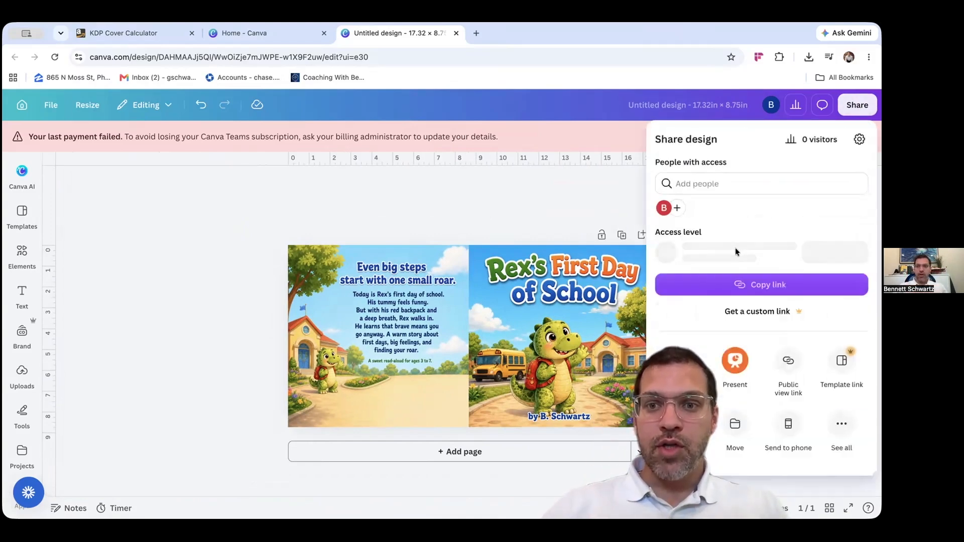
pyautogui.click(734, 362)
pyautogui.click(730, 185)
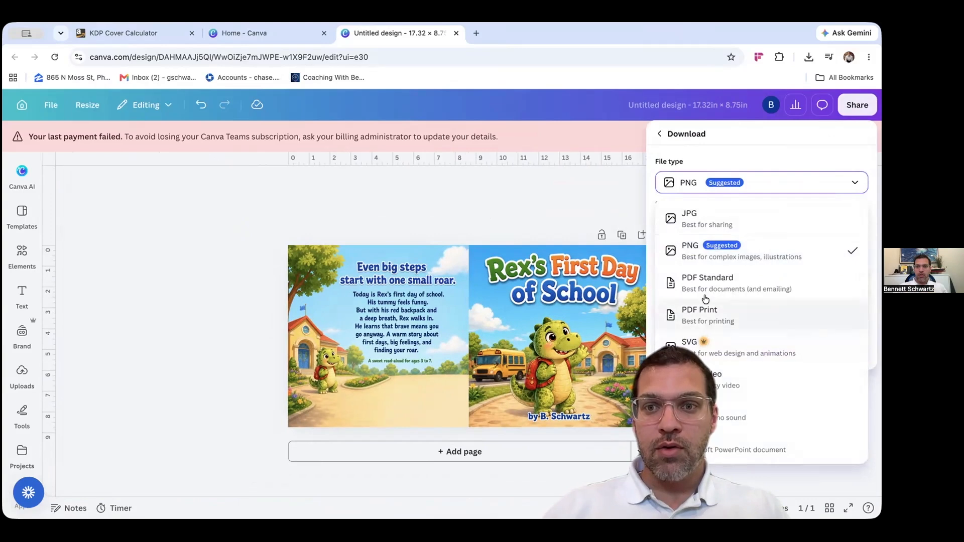
pyautogui.click(716, 317)
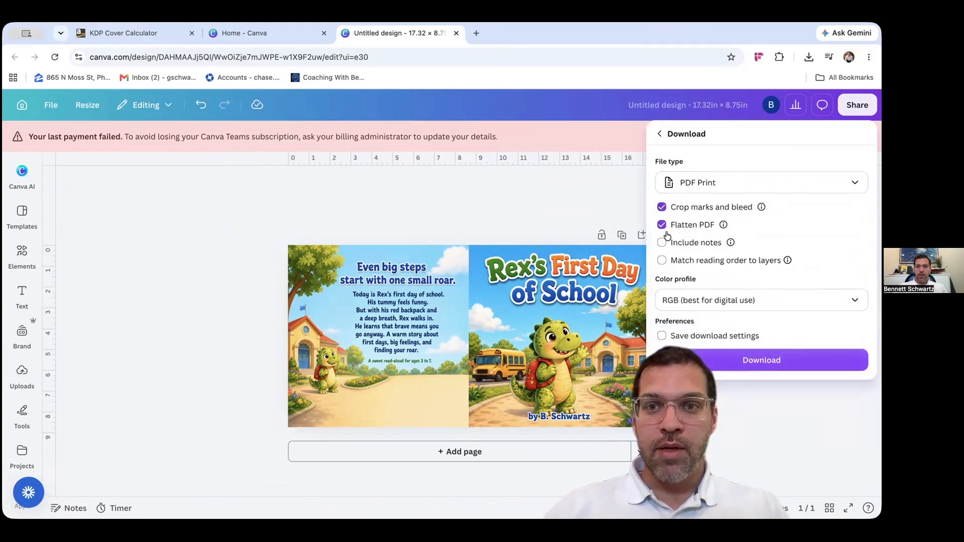
pyautogui.click(729, 359)
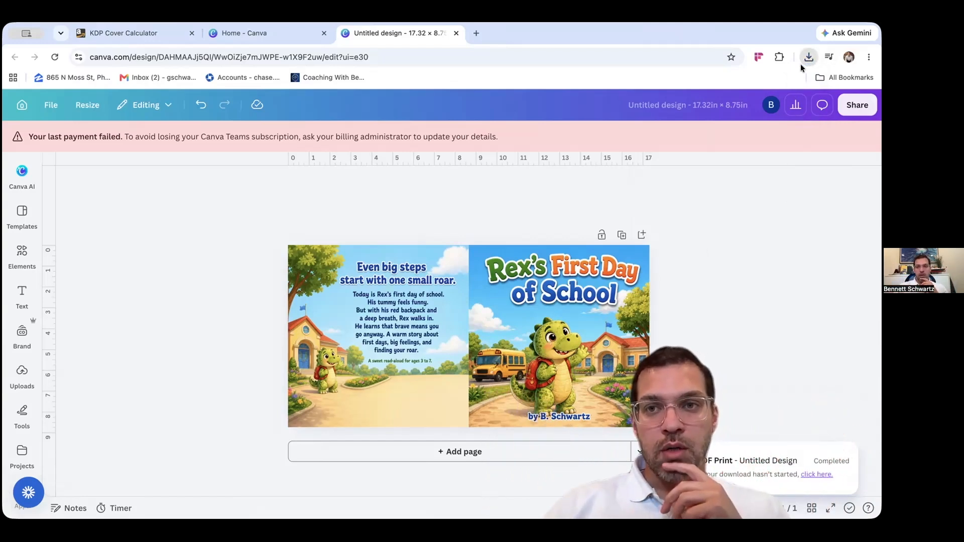
# Open the downloaded cover PDF and examine the back cover, front cover, spine join and crop marks.
pyautogui.click(746, 105)
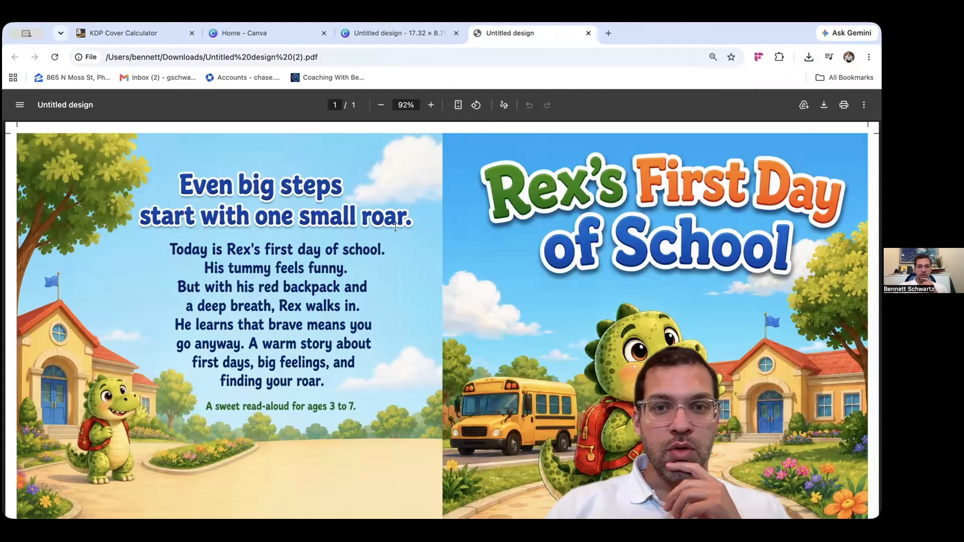
pyautogui.scroll(-2, 438, 327)
pyautogui.scroll(2, 439, 327)
pyautogui.scroll(-1, 438, 327)
pyautogui.scroll(1, 439, 330)
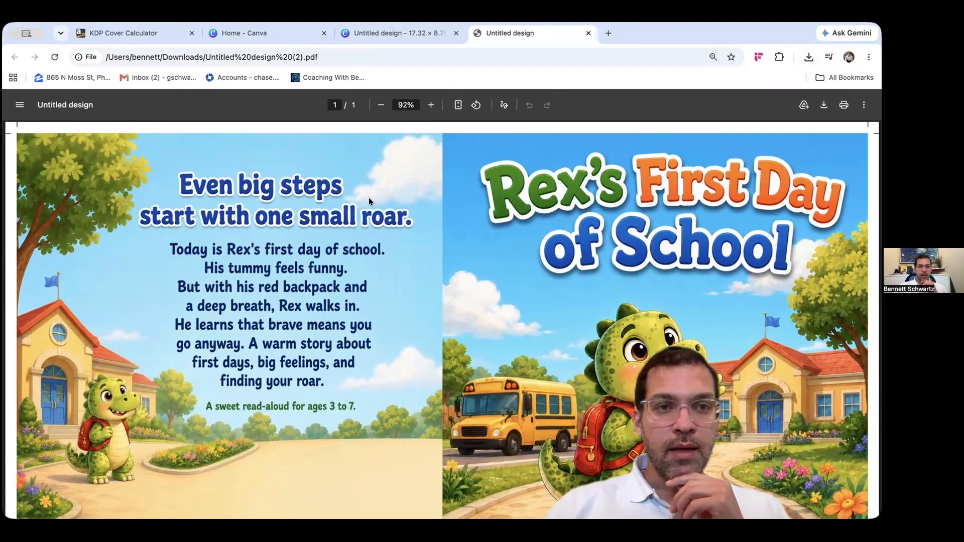
pyautogui.scroll(-3, 369, 198)
pyautogui.scroll(5, 368, 200)
pyautogui.scroll(2, 368, 202)
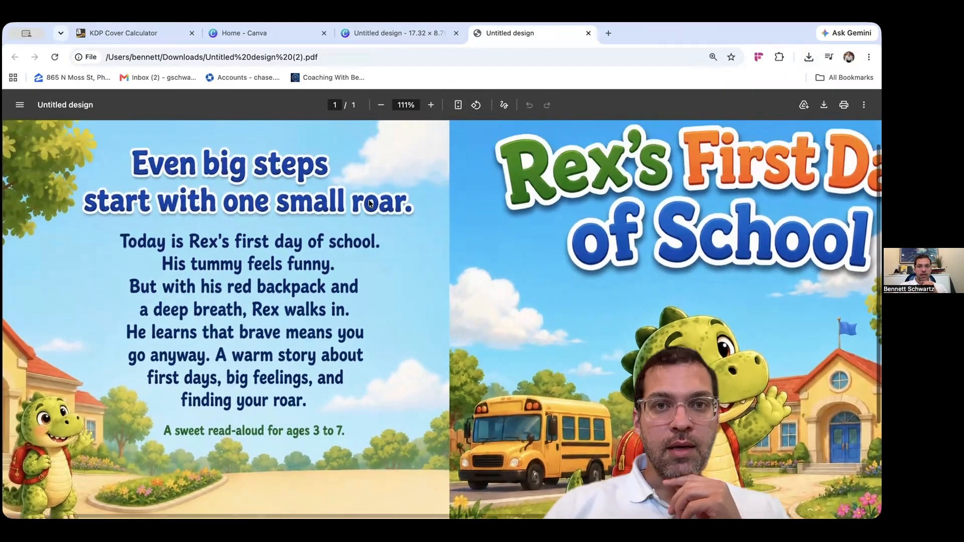